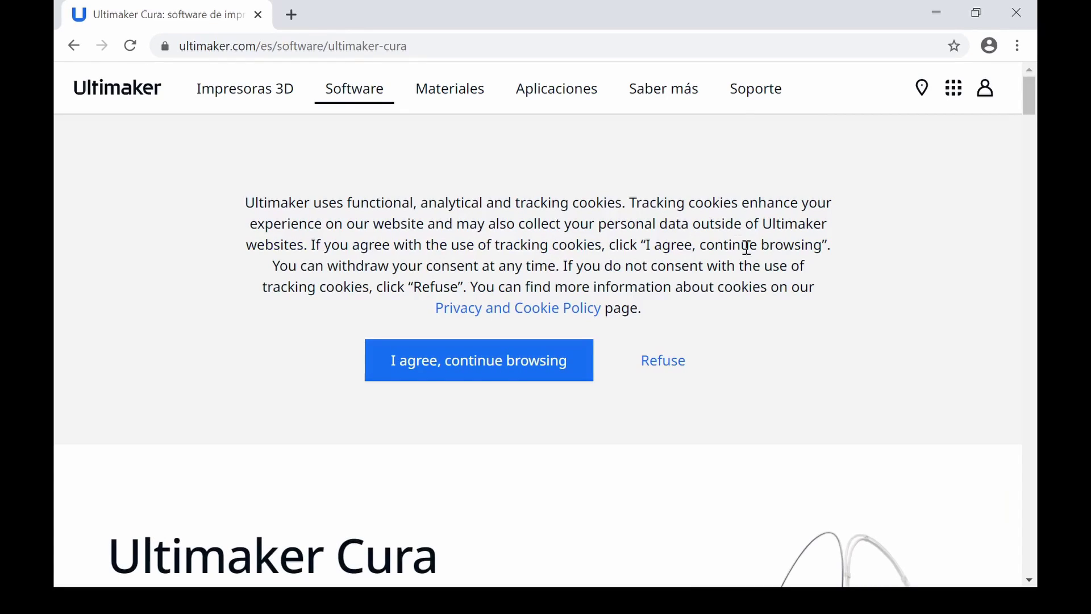
# Accept the Ultimaker website's cookies and start the free Ultimaker Cura download.
pyautogui.click(549, 363)
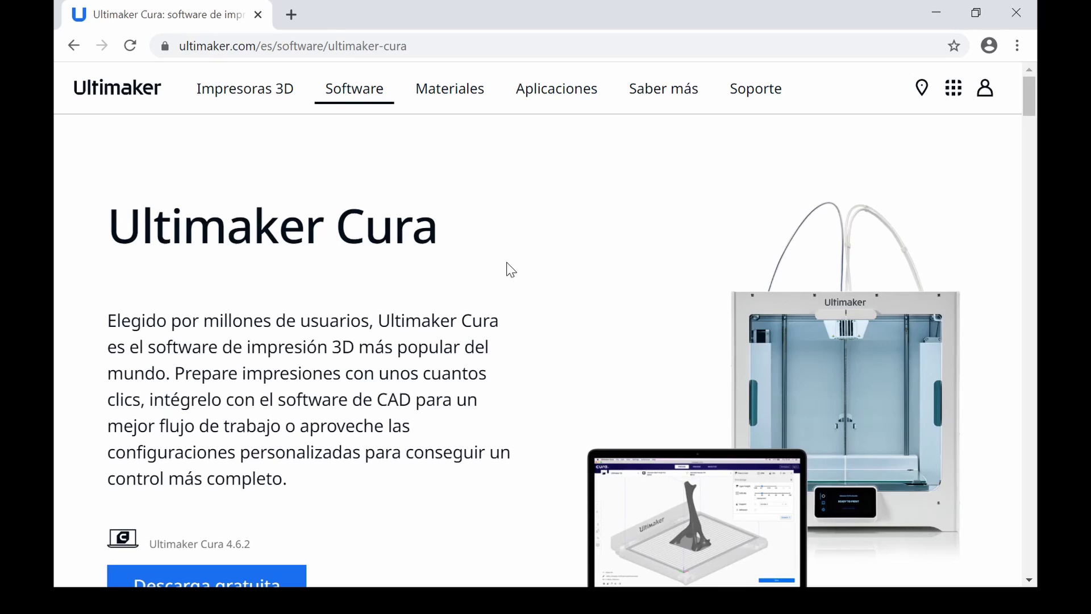
pyautogui.scroll(-6, 509, 268)
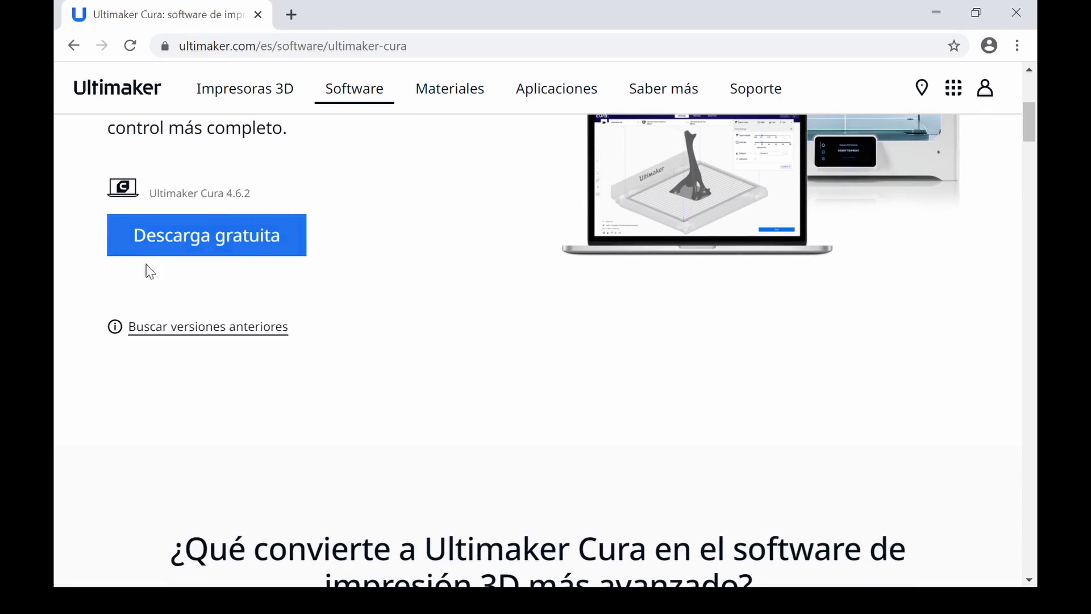
pyautogui.click(214, 239)
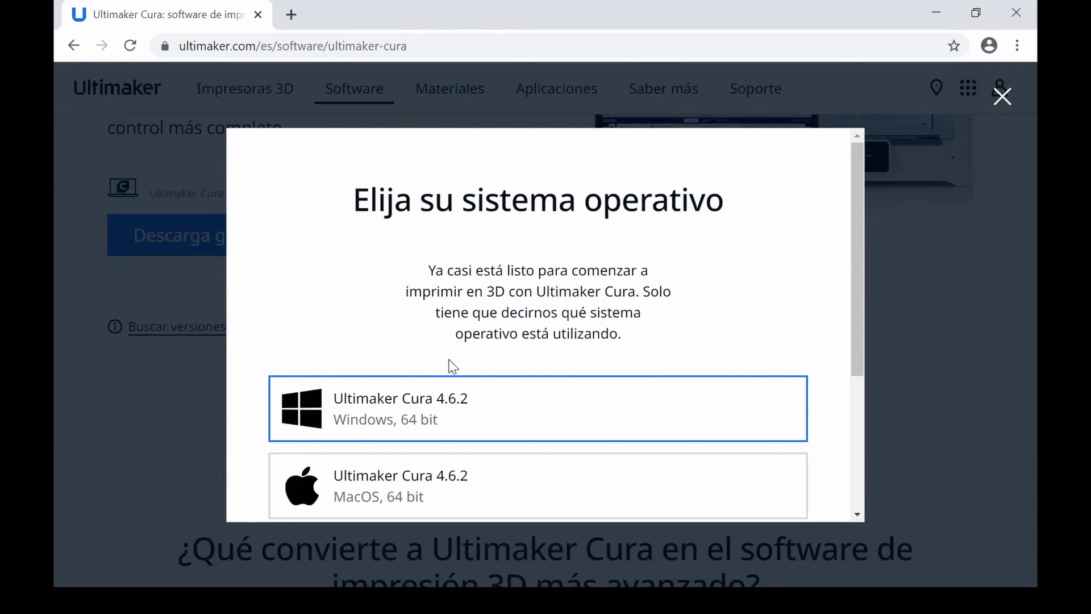
# Download the Windows 64-bit Cura 4.6.2 installer and dismiss the promotional popup.
pyautogui.scroll(-3, 495, 406)
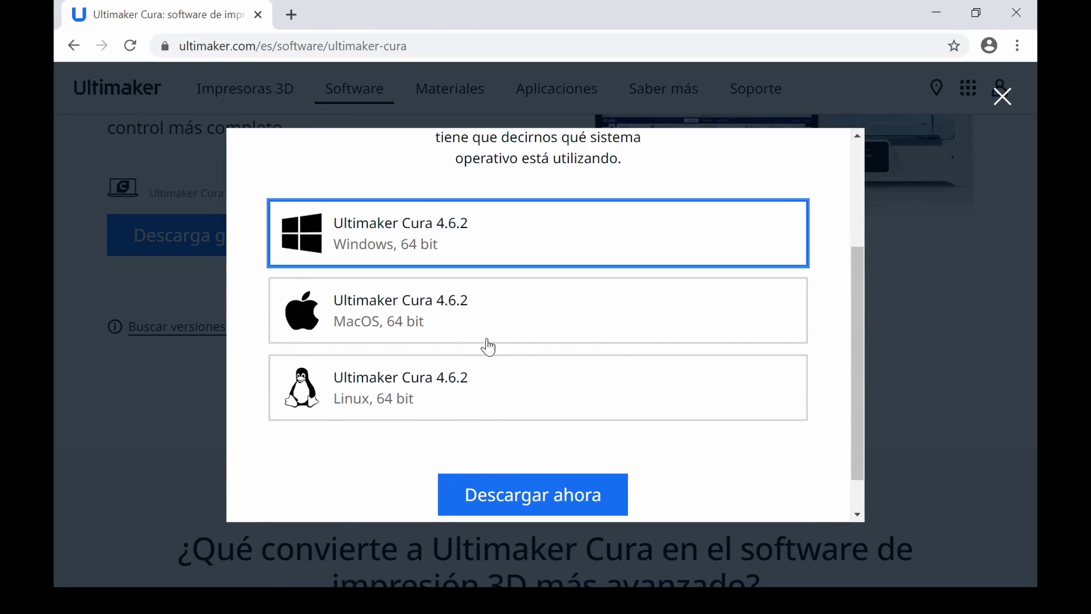
pyautogui.click(526, 494)
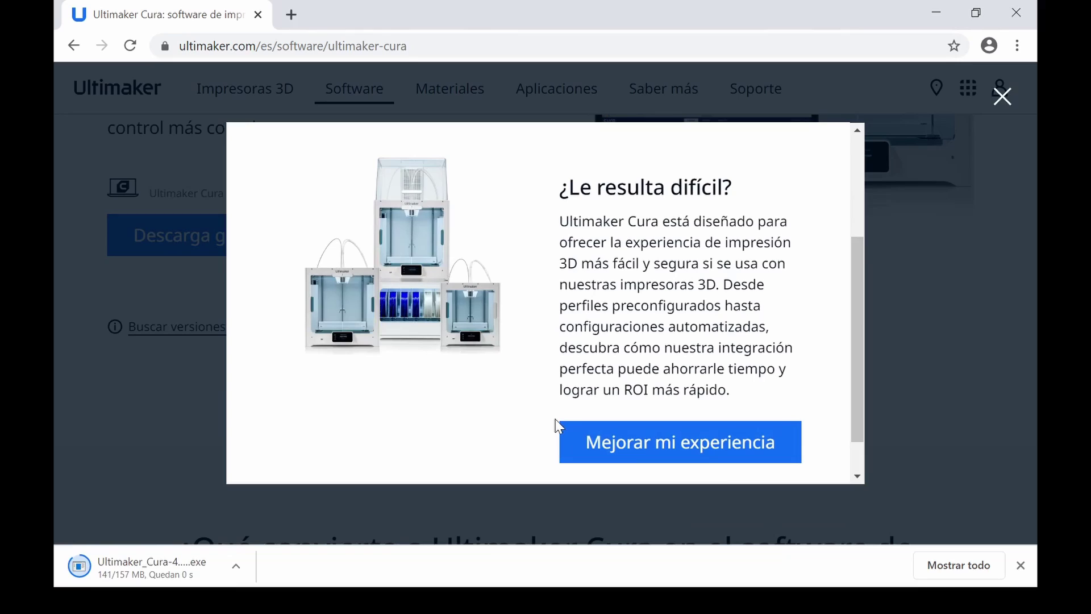
pyautogui.click(166, 567)
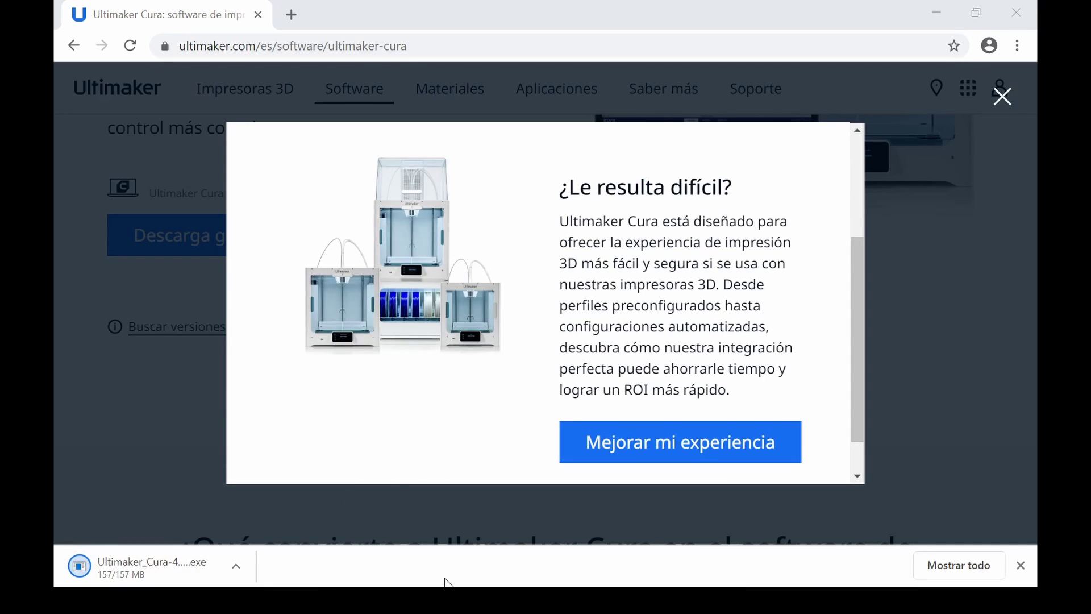
pyautogui.press('Escape')
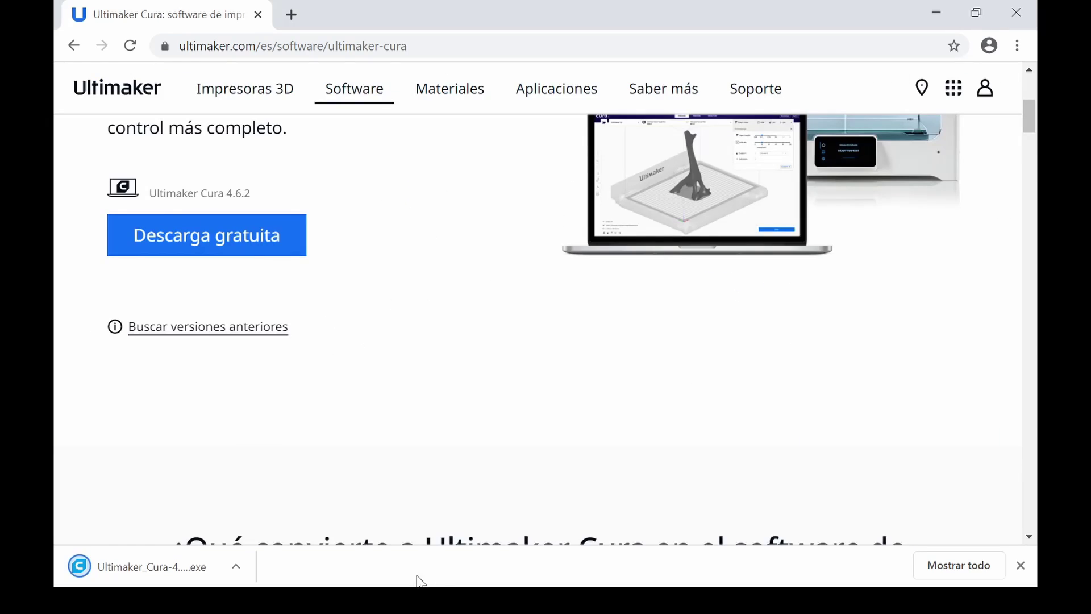
# Run the Cura installer, accept the licence, and keep the default install and Start-menu folders.
pyautogui.click(210, 566)
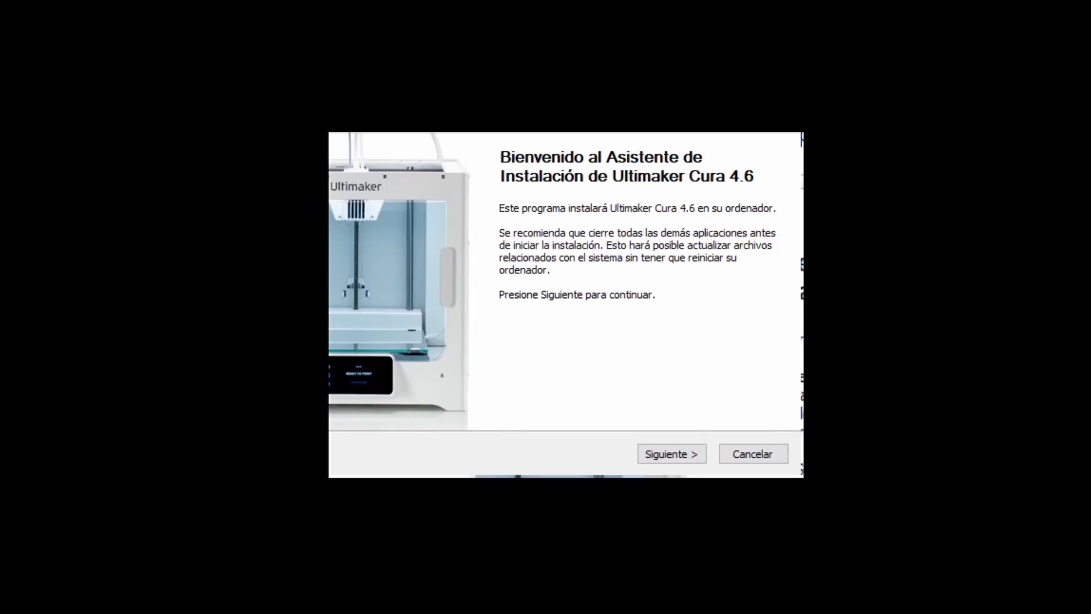
pyautogui.press('Return')
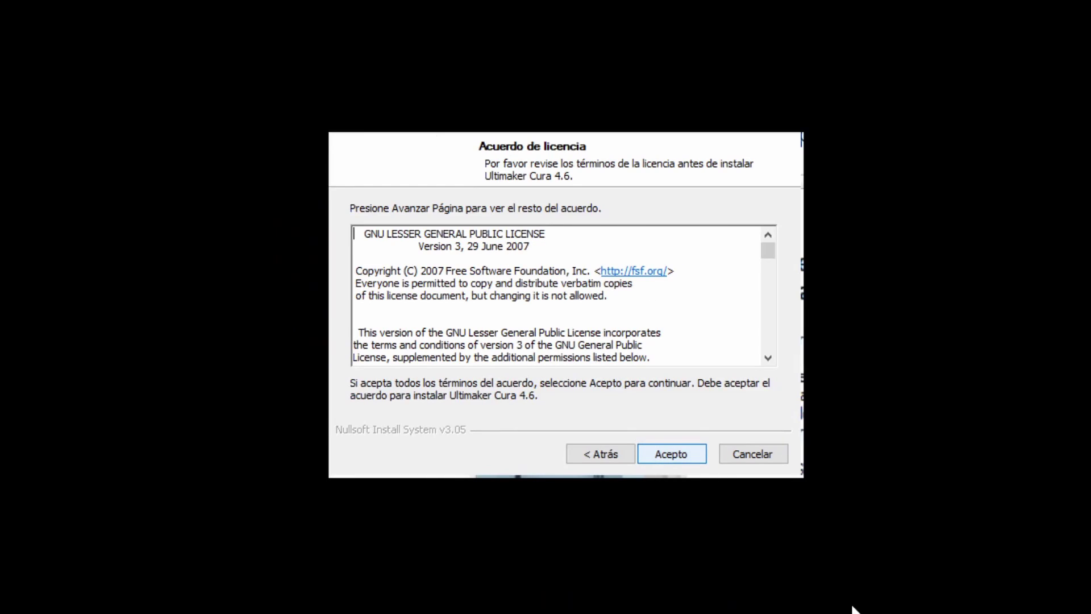
pyautogui.press('Return')
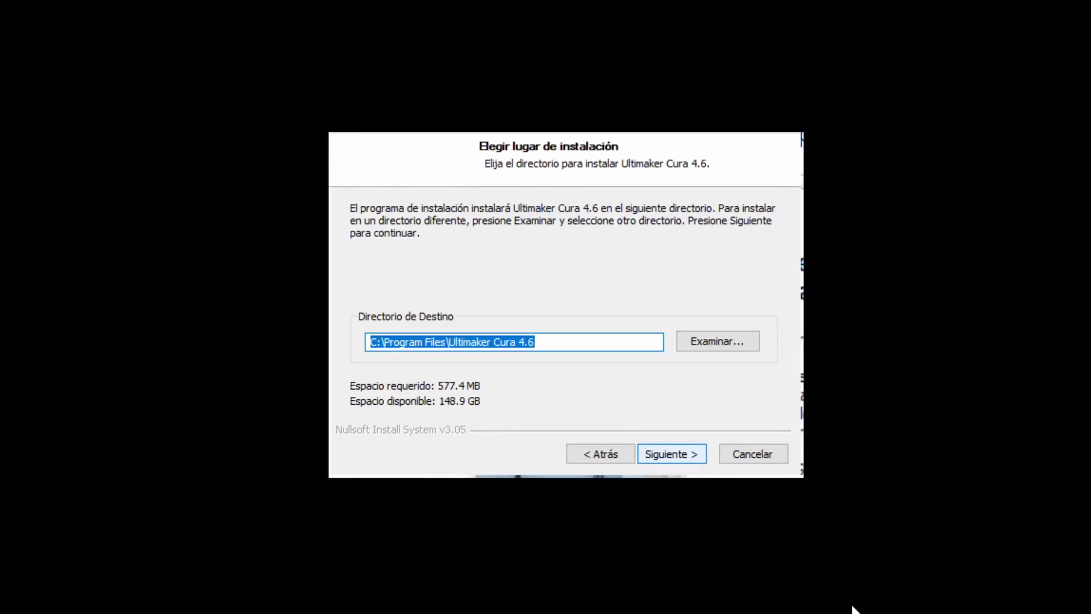
pyautogui.press('Return')
pyautogui.press('Return')
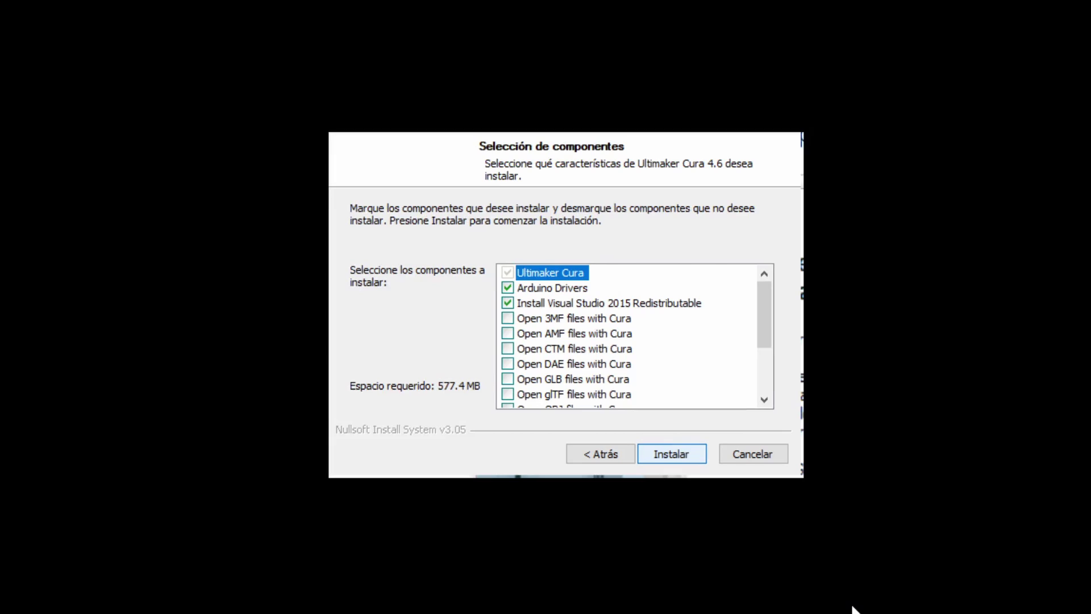
pyautogui.press('Return')
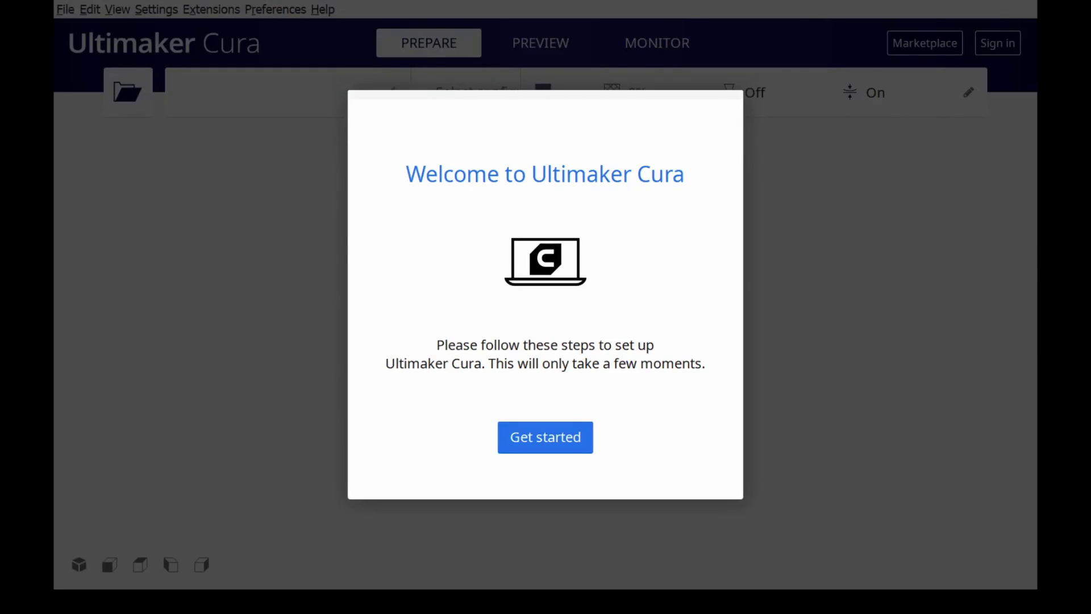
# Accept Cura's user agreement on first run and skip past the What's new release notes.
pyautogui.click(545, 437)
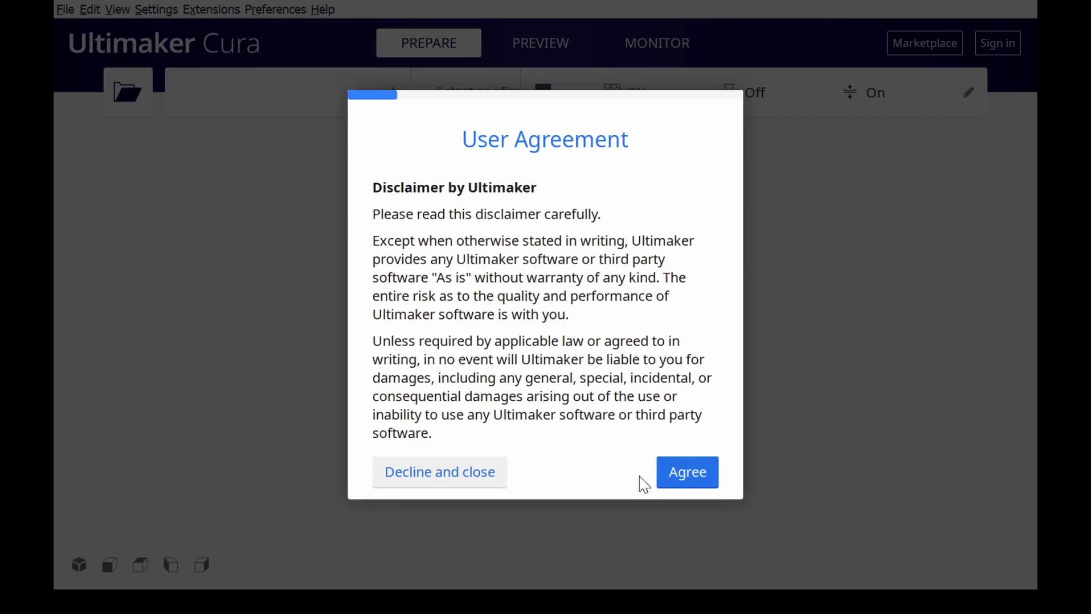
pyautogui.click(688, 473)
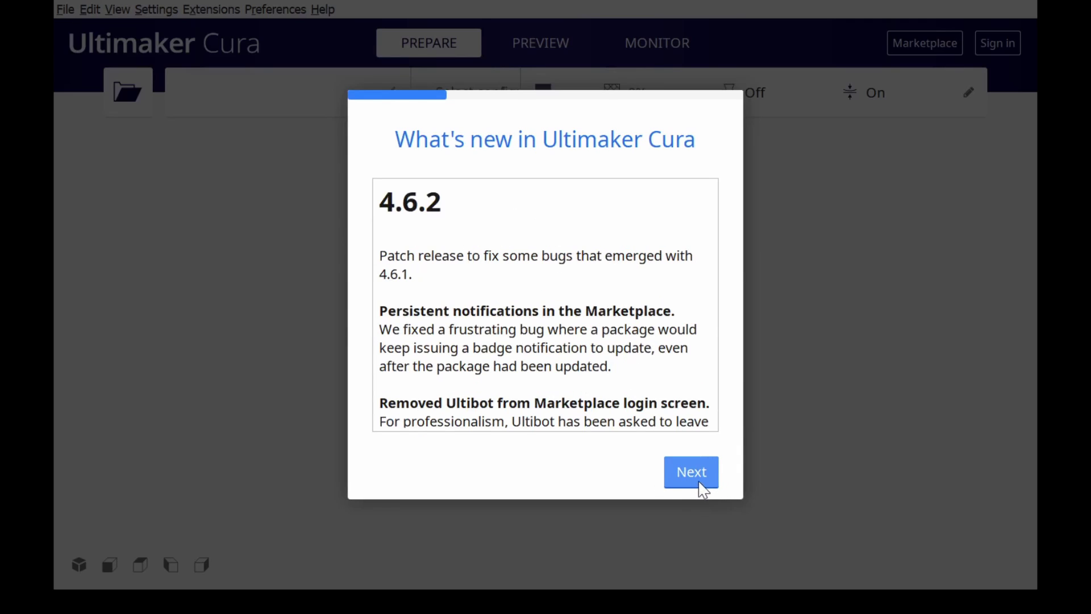
pyautogui.scroll(-15, 543, 392)
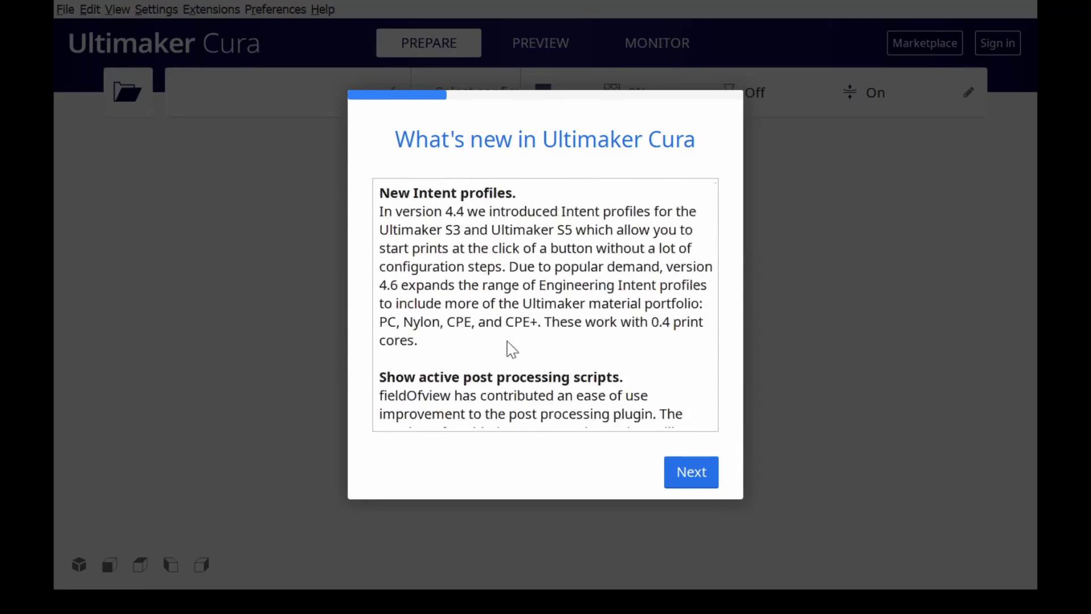
pyautogui.scroll(-5, 510, 349)
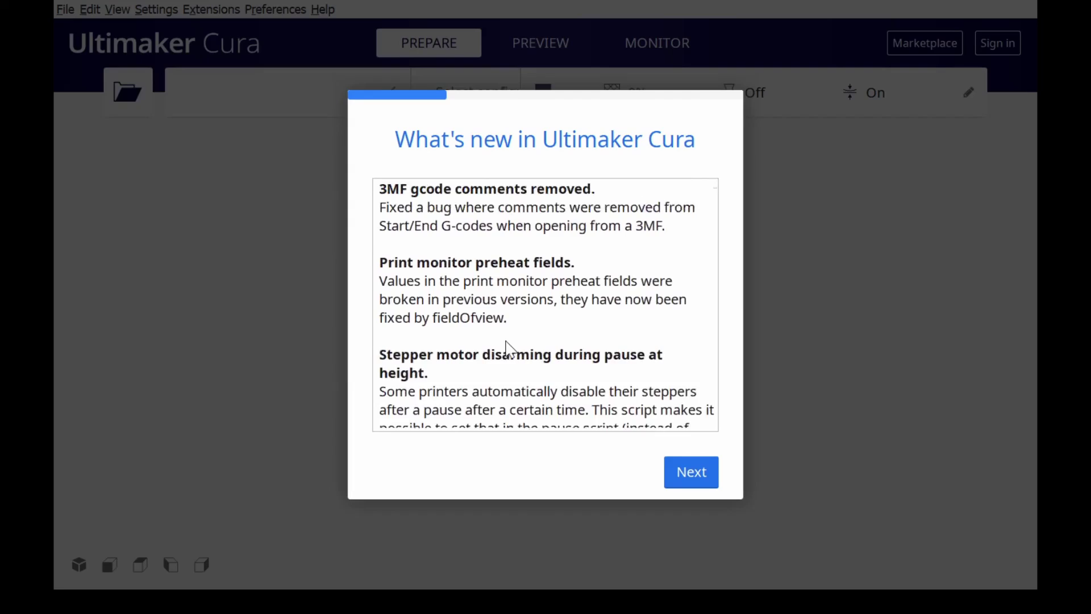
pyautogui.scroll(5, 510, 350)
pyautogui.scroll(12, 509, 348)
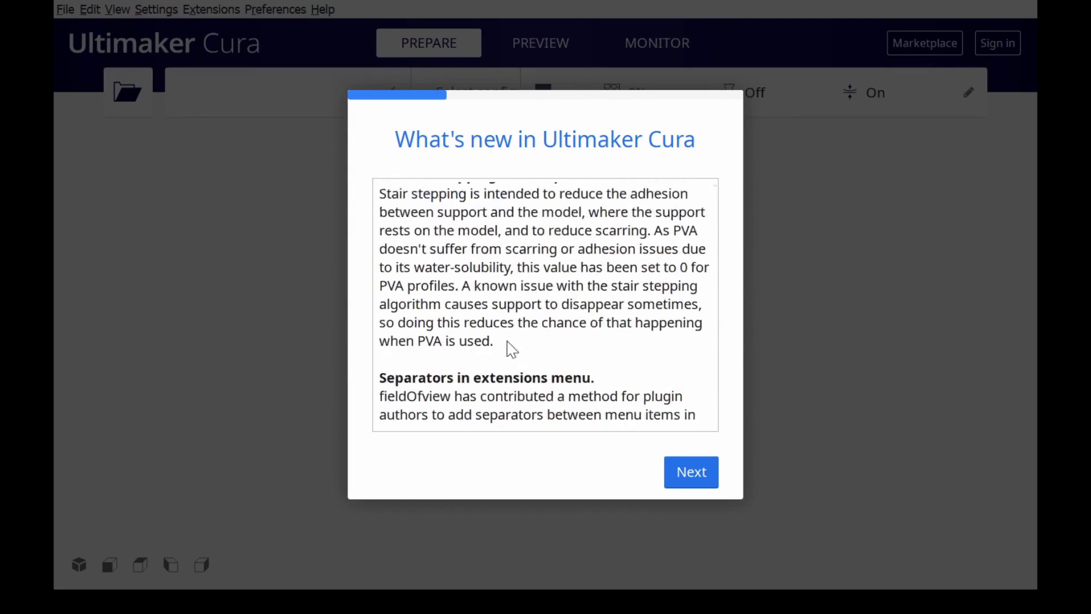
pyautogui.scroll(12, 510, 348)
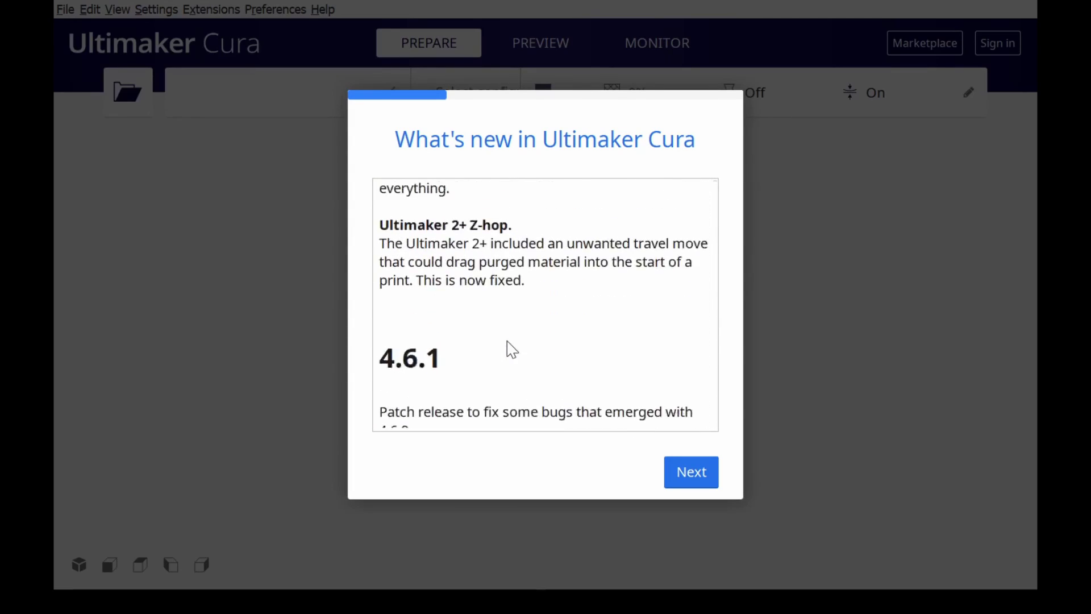
pyautogui.scroll(1, 510, 349)
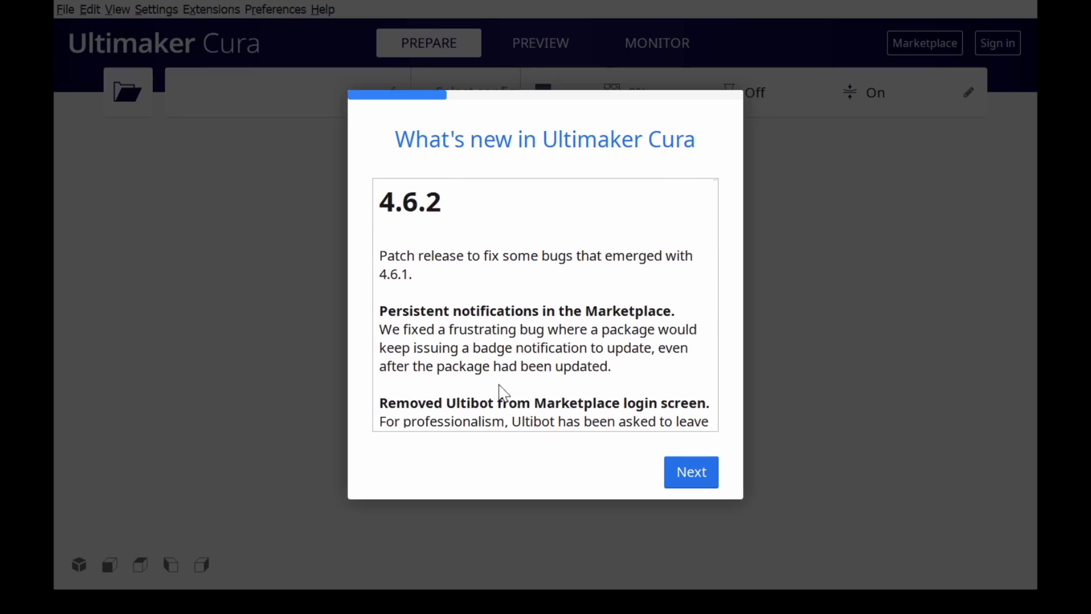
pyautogui.click(685, 484)
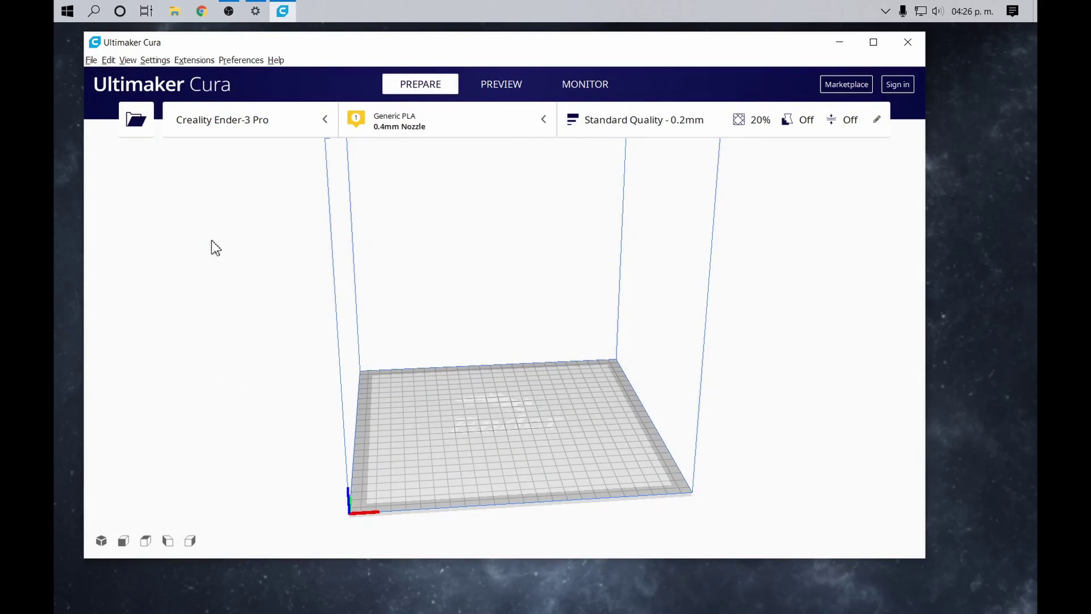
# Begin adding a new printer and expand the non-networked printer models.
pyautogui.click(265, 125)
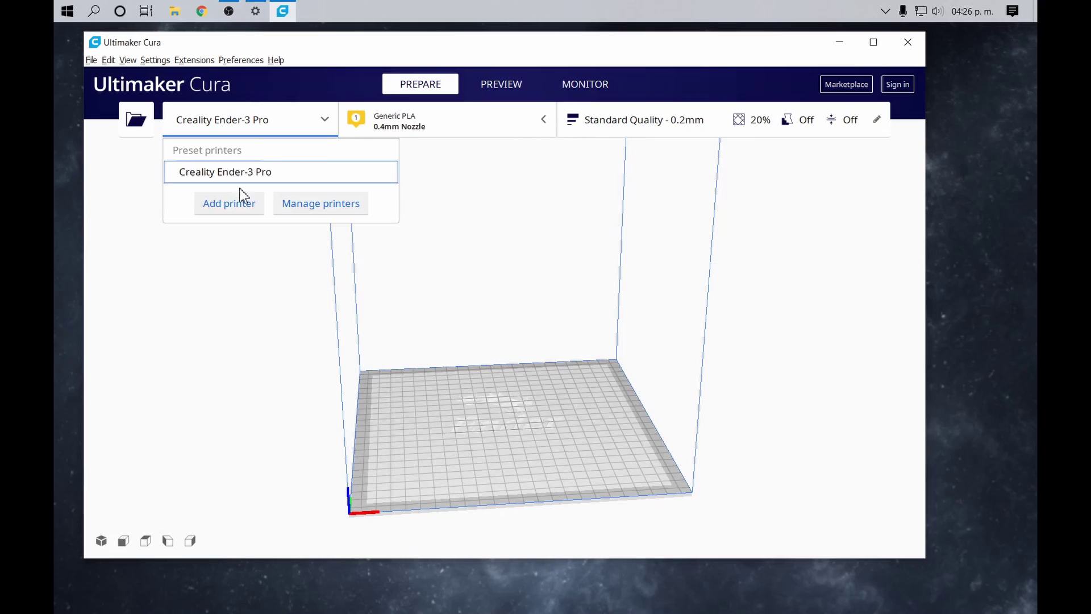
pyautogui.click(232, 203)
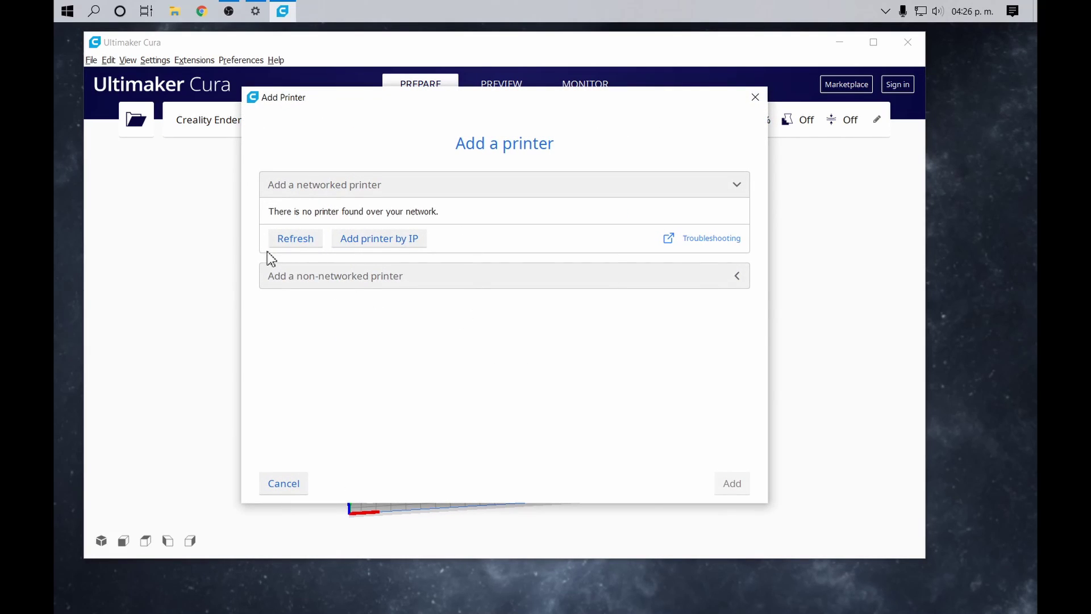
pyautogui.click(278, 276)
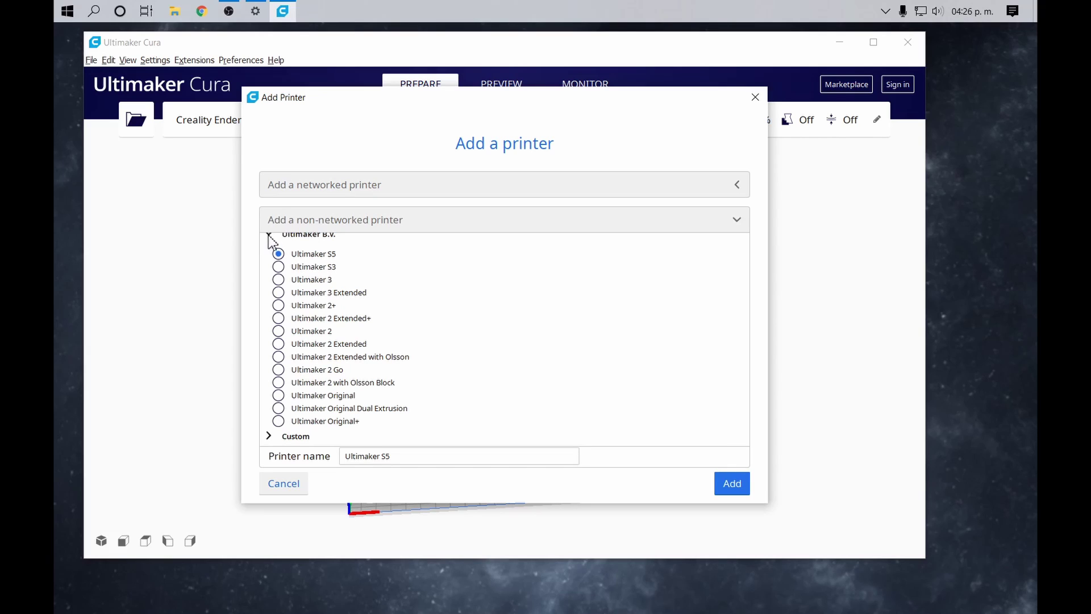
pyautogui.scroll(-3, 290, 417)
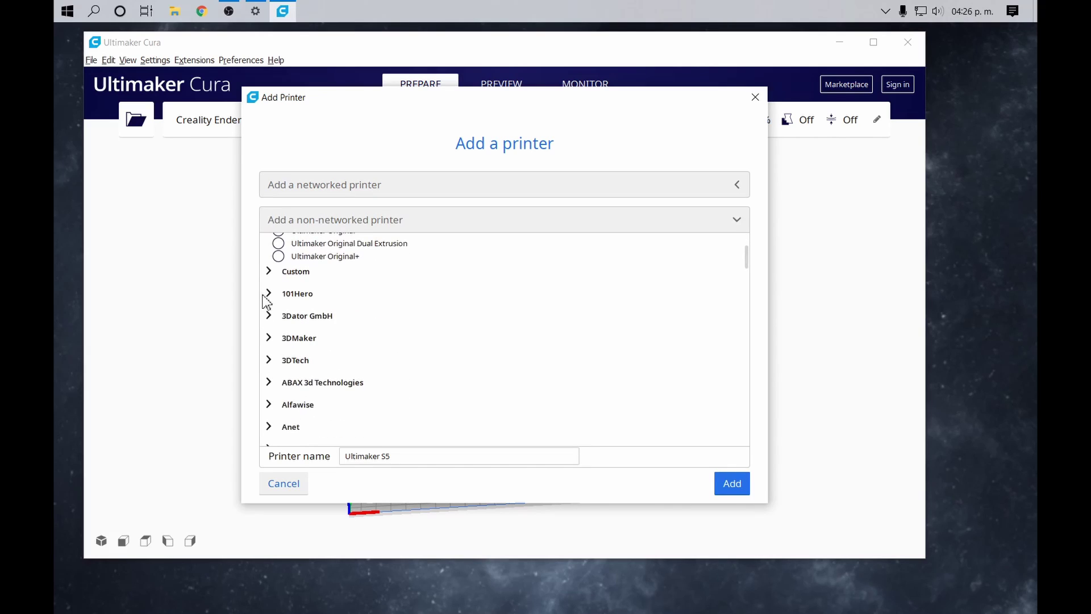
pyautogui.scroll(-8, 283, 328)
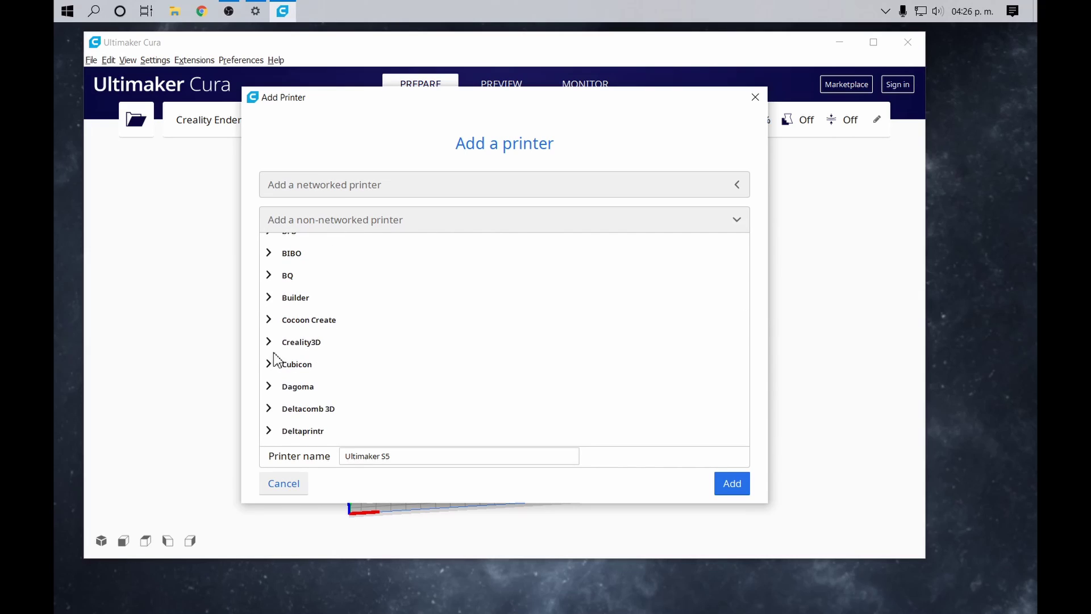
# Select Creality3D's Creality Ender-3 Pro and rename the printer Ender 3 V2.
pyautogui.click(271, 344)
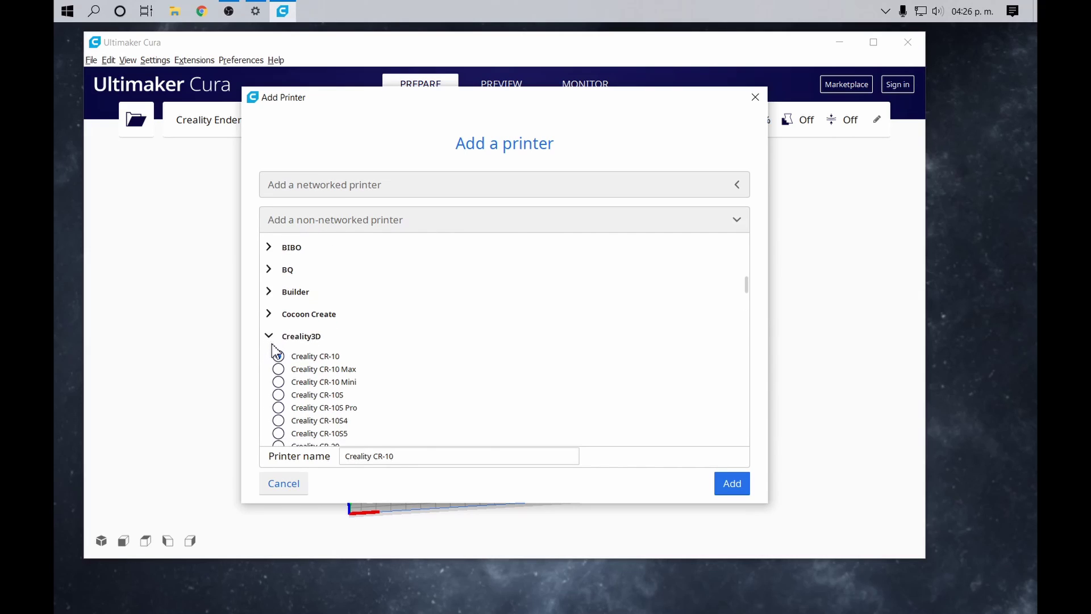
pyautogui.scroll(-5, 272, 348)
pyautogui.scroll(-3, 277, 350)
pyautogui.scroll(3, 276, 349)
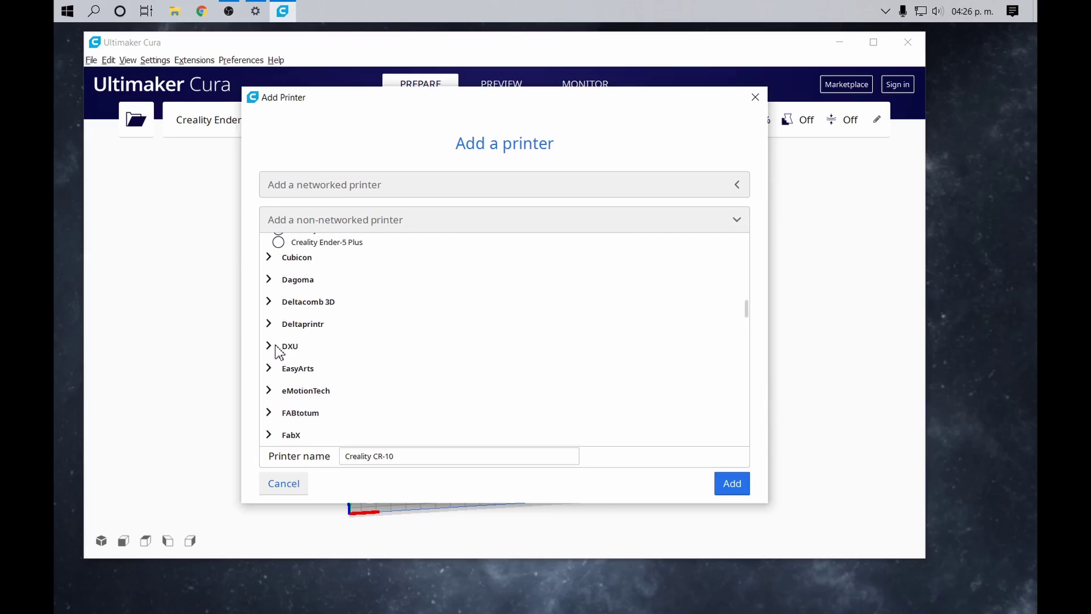
pyautogui.scroll(2, 279, 351)
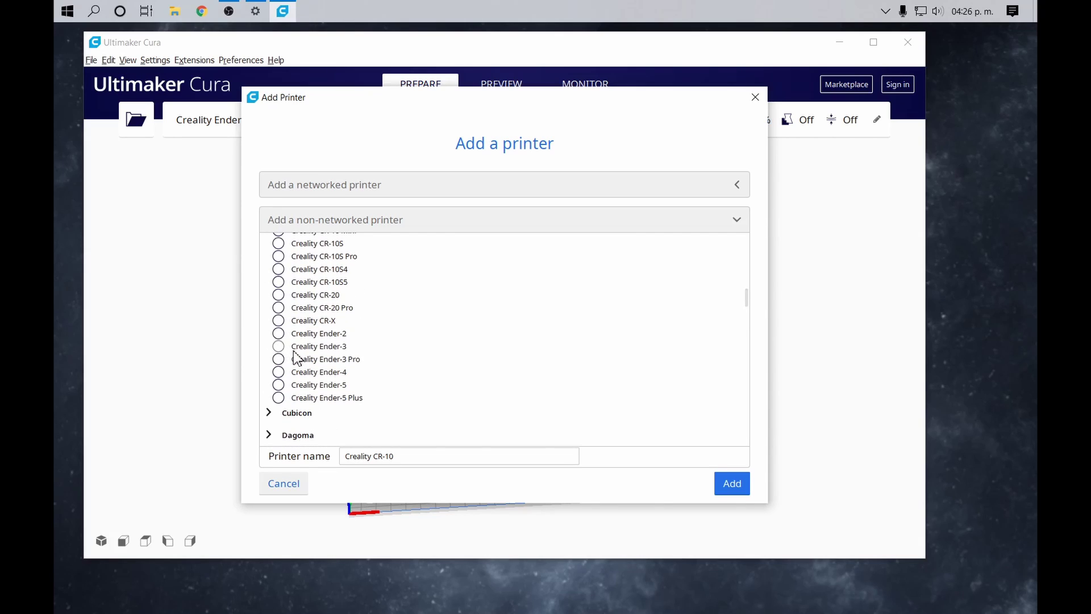
pyautogui.click(279, 359)
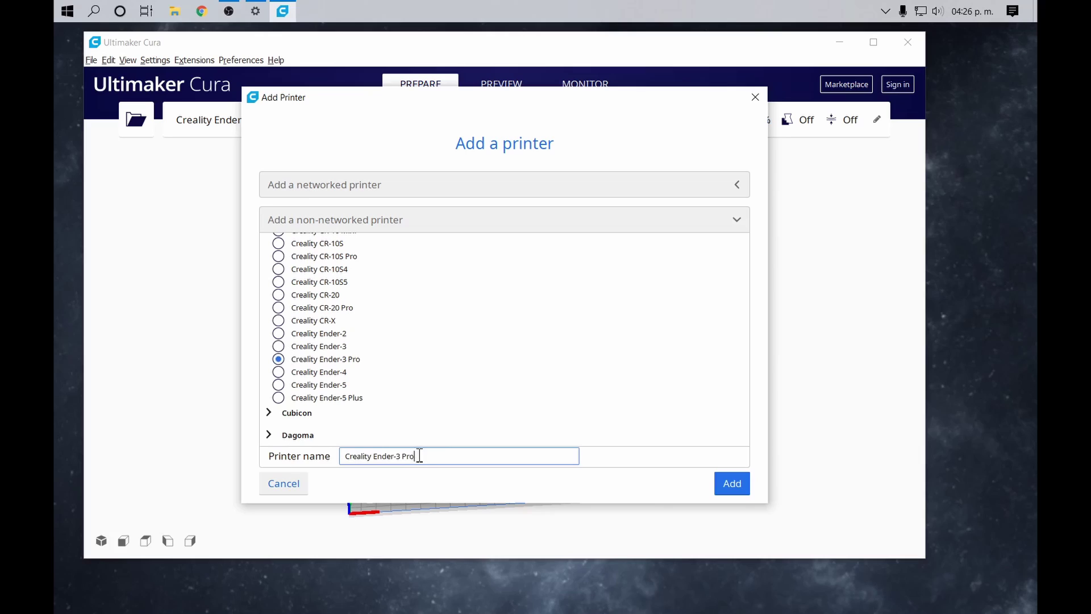
pyautogui.moveTo(420, 456); pyautogui.dragTo(291, 451)
pyautogui.write('EN')
# Add the Ender 3 V2, review its Printer and Extruder 1 machine settings unchanged, and finish.
pyautogui.click(732, 483)
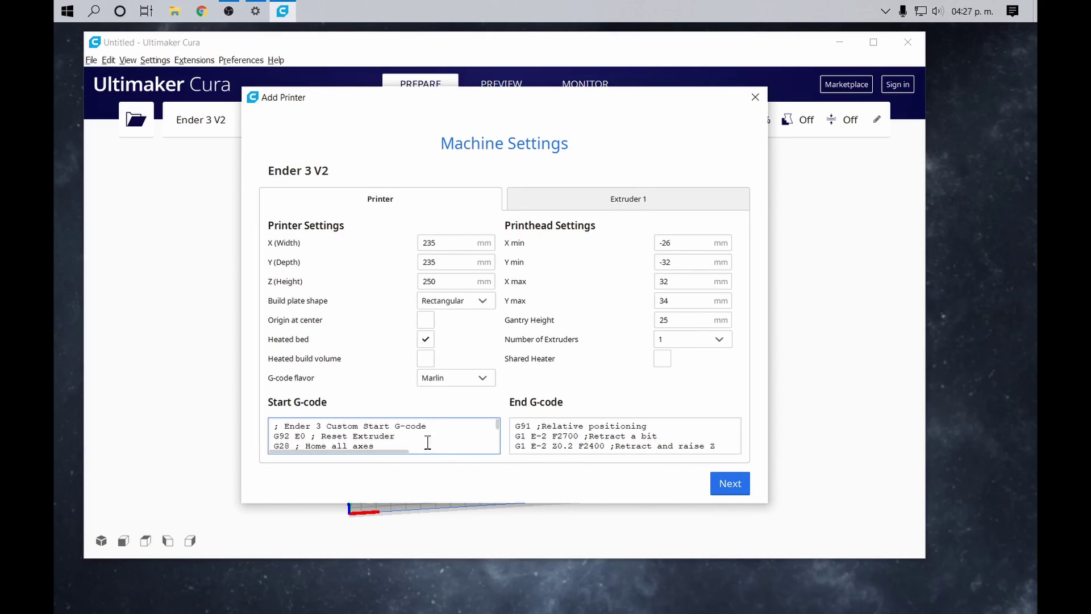
pyautogui.scroll(-1, 427, 441)
pyautogui.scroll(1, 426, 441)
pyautogui.scroll(-3, 587, 433)
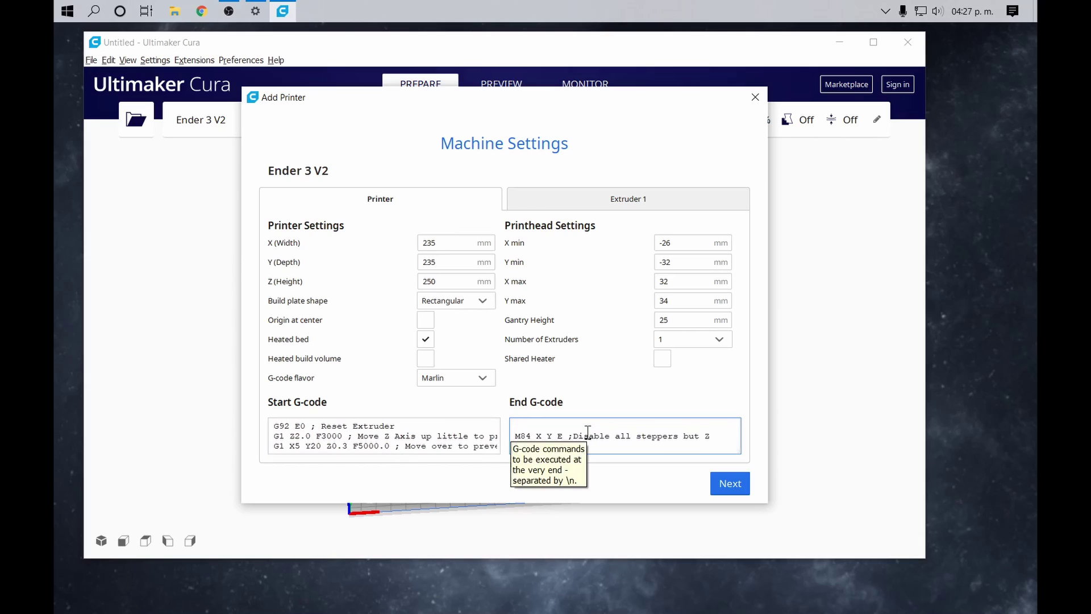
pyautogui.scroll(2, 407, 449)
pyautogui.scroll(-3, 407, 439)
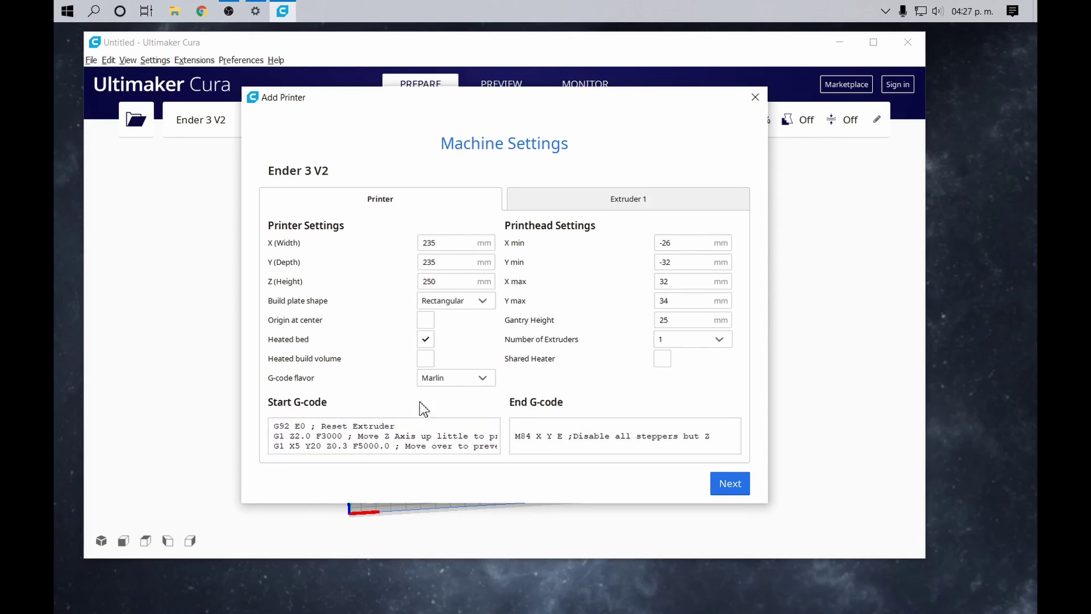
pyautogui.click(625, 207)
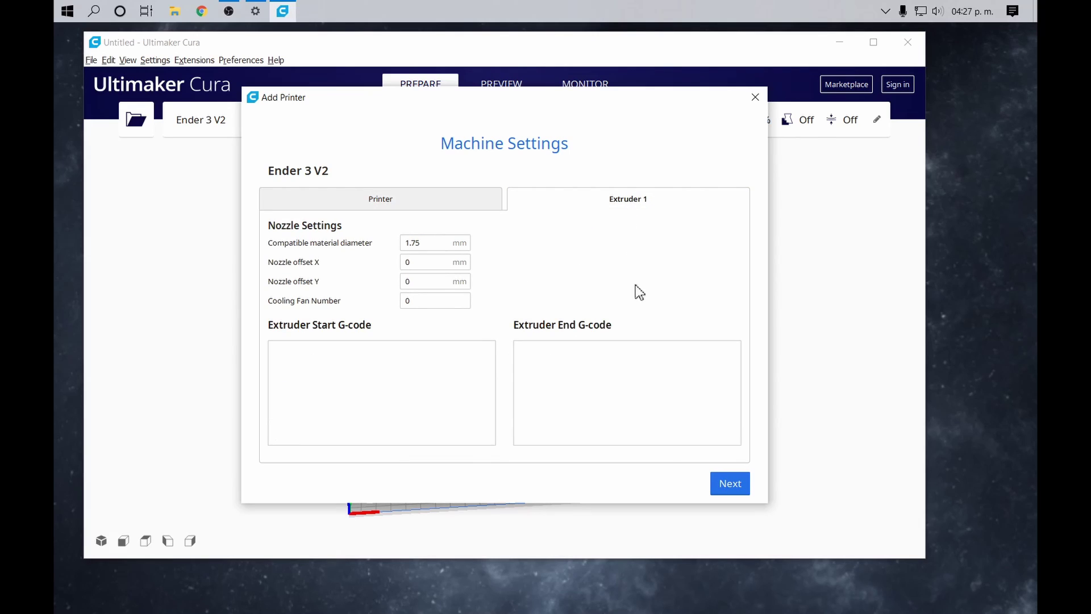
pyautogui.click(733, 484)
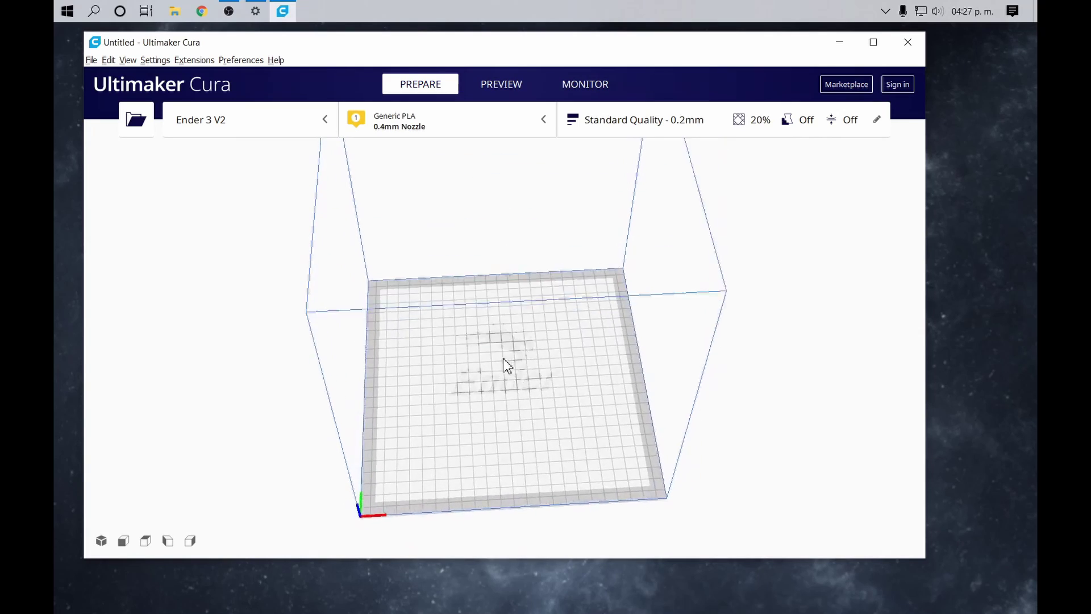
# Orbit and pan to frame the whole Ender 3 V2 build volume, then maximize the Cura window.
pyautogui.scroll(-5, 578, 346)
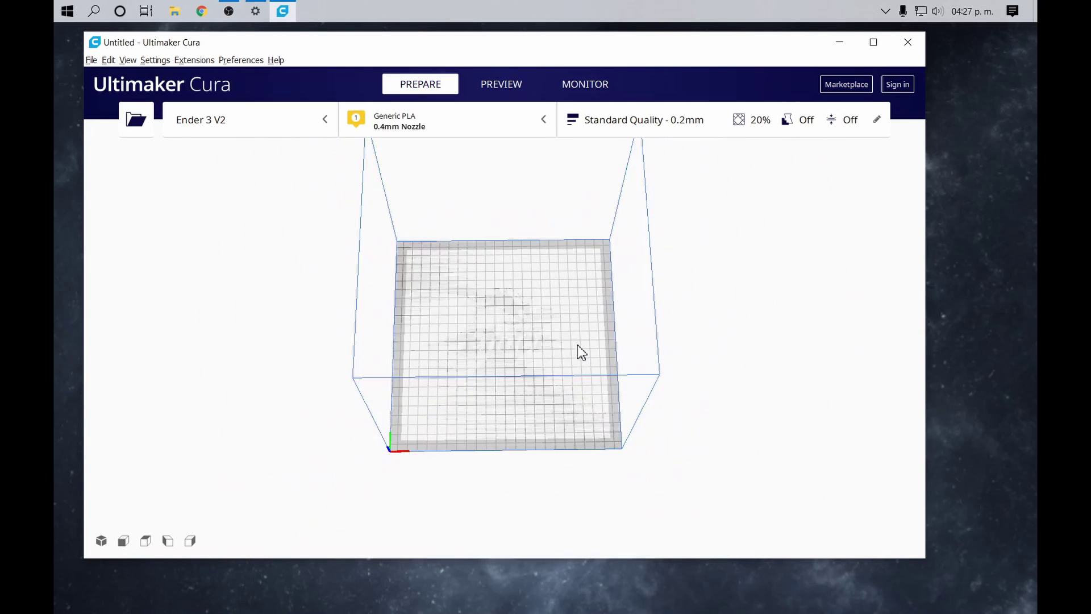
pyautogui.moveTo(577, 351); pyautogui.dragTo(551, 373, button='right')
pyautogui.moveTo(430, 424); pyautogui.dragTo(382, 519, button='middle')
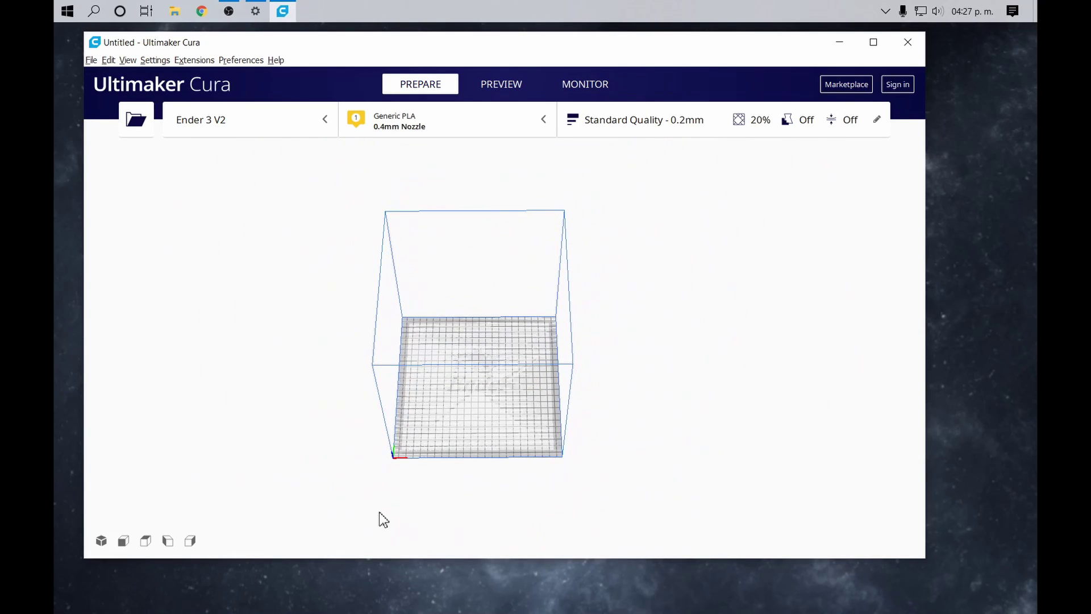
pyautogui.click(874, 43)
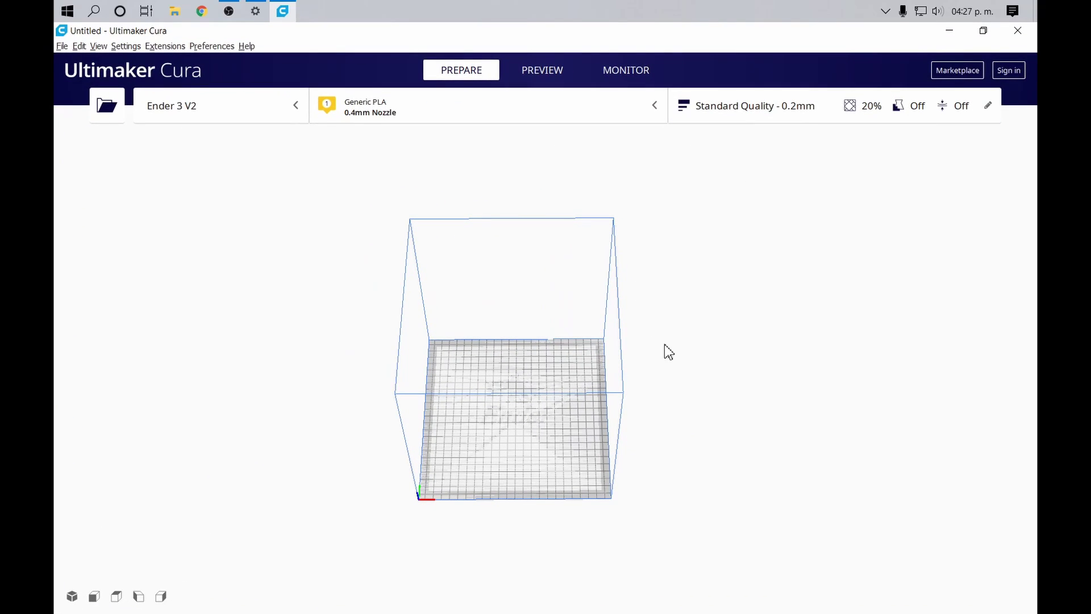
# Set the Cura interface theme to Ultimaker Dark in the general preferences.
pyautogui.click(219, 46)
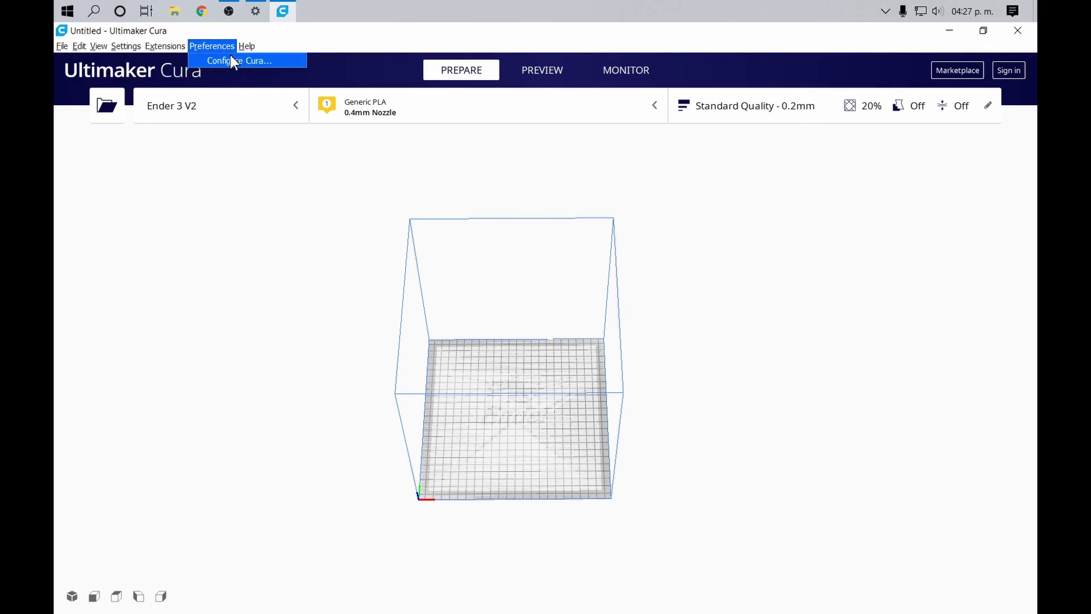
pyautogui.click(231, 60)
pyautogui.click(463, 199)
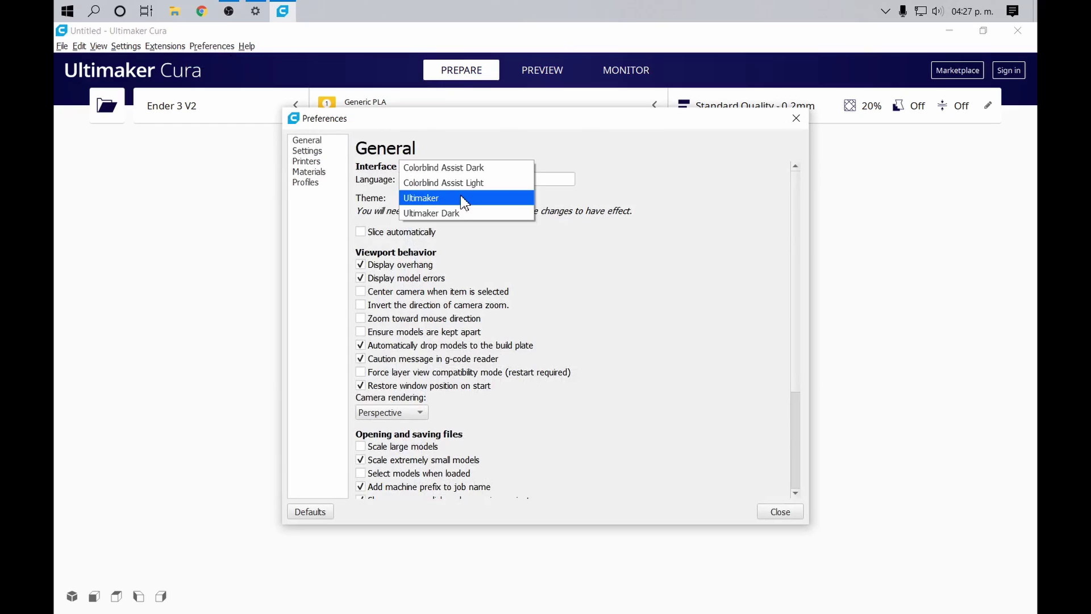
pyautogui.click(448, 213)
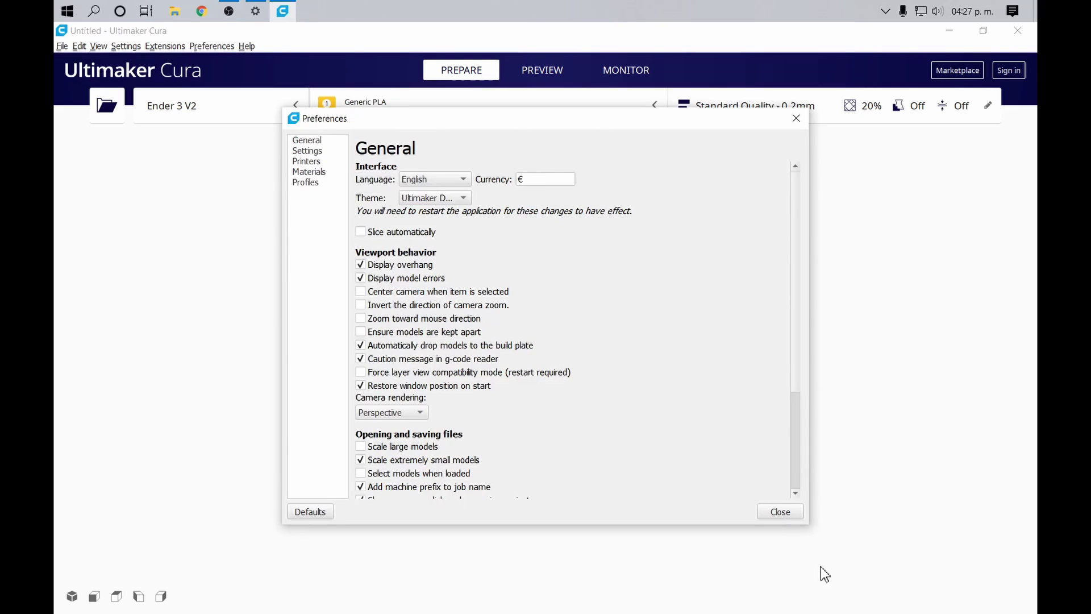
pyautogui.click(794, 519)
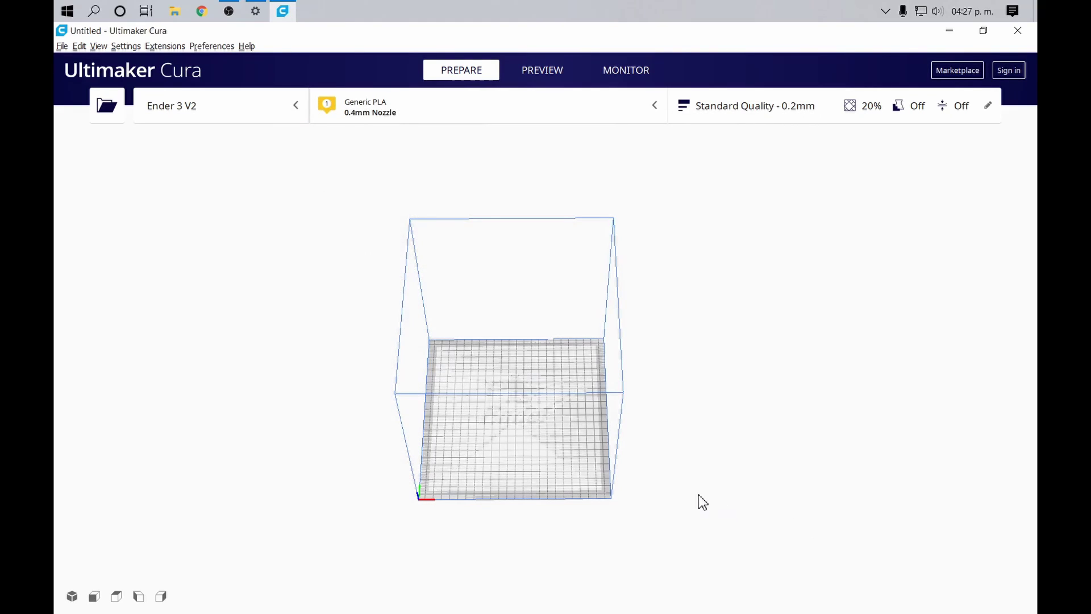
# Quit Cura, search 'cura' in the Start menu and pin Ultimaker Cura 4.6 to Start.
pyautogui.click(1018, 31)
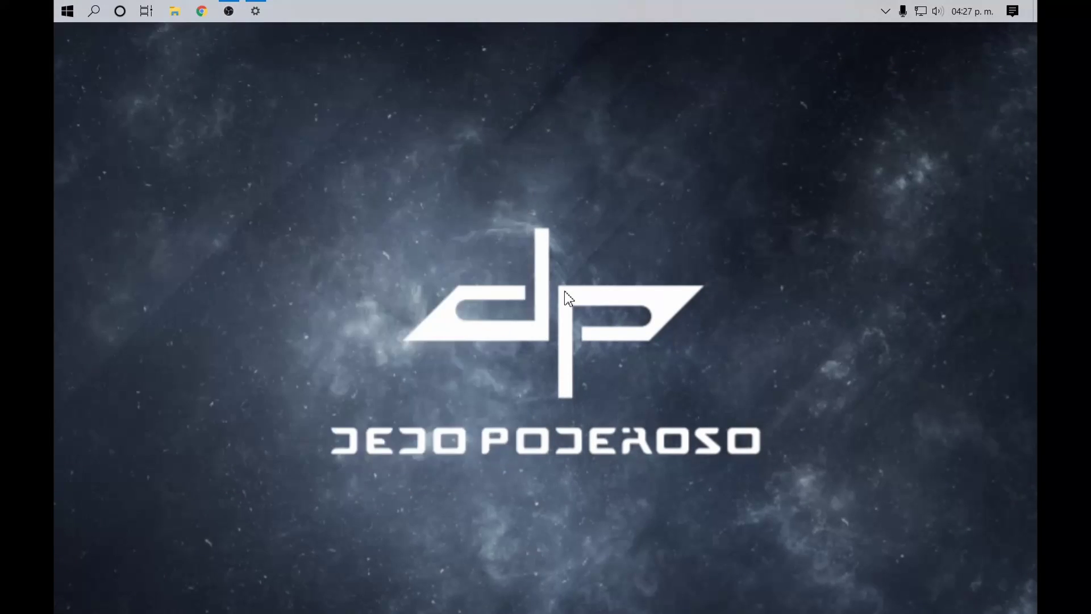
pyautogui.press('super')
pyautogui.write('cura')
pyautogui.rightClick(174, 102)
pyautogui.click(233, 164)
# Pin Ultimaker Cura 4.6 to the taskbar as well.
pyautogui.rightClick(227, 119)
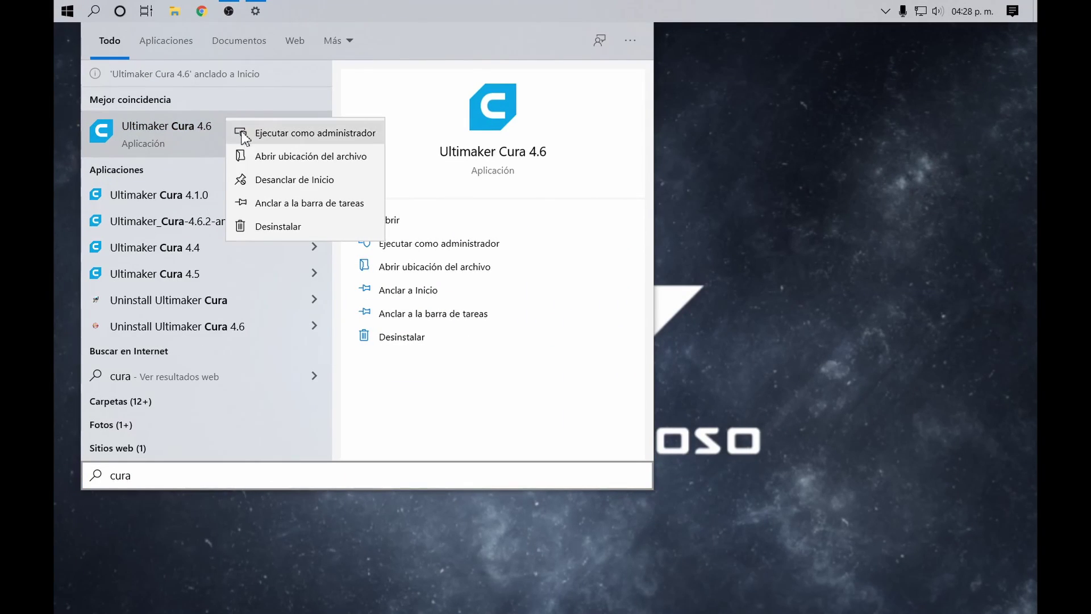
pyautogui.click(289, 203)
pyautogui.click(843, 206)
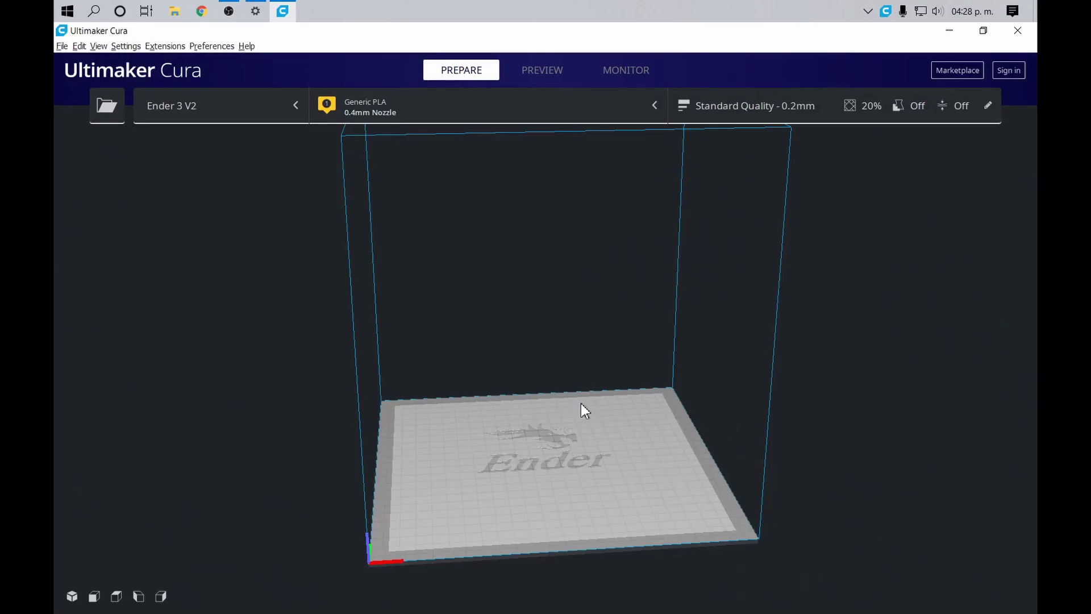
# Inspect the dark-themed build plate and confirm Ender 3 V2 appears in the printer list.
pyautogui.moveTo(581, 403); pyautogui.dragTo(582, 436, button='right')
pyautogui.scroll(4, 523, 455)
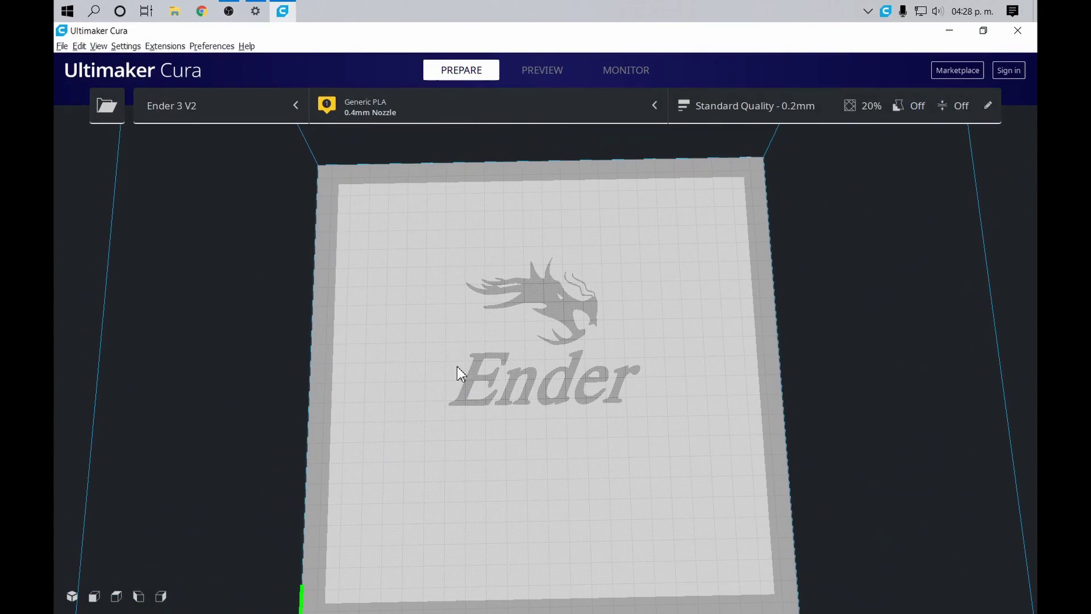
pyautogui.click(192, 106)
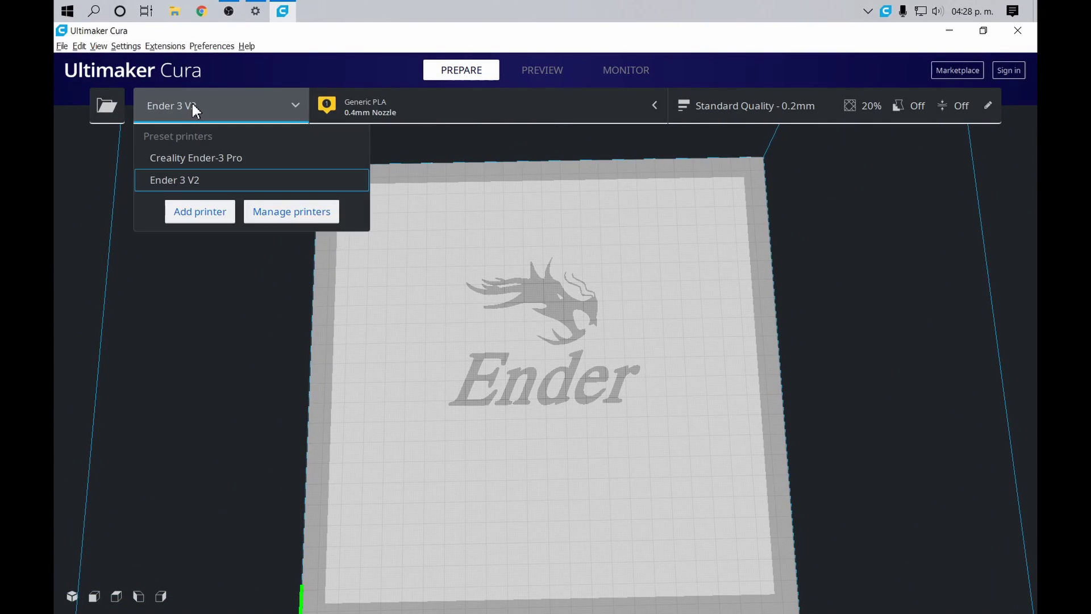
pyautogui.click(192, 106)
pyautogui.scroll(-5, 520, 266)
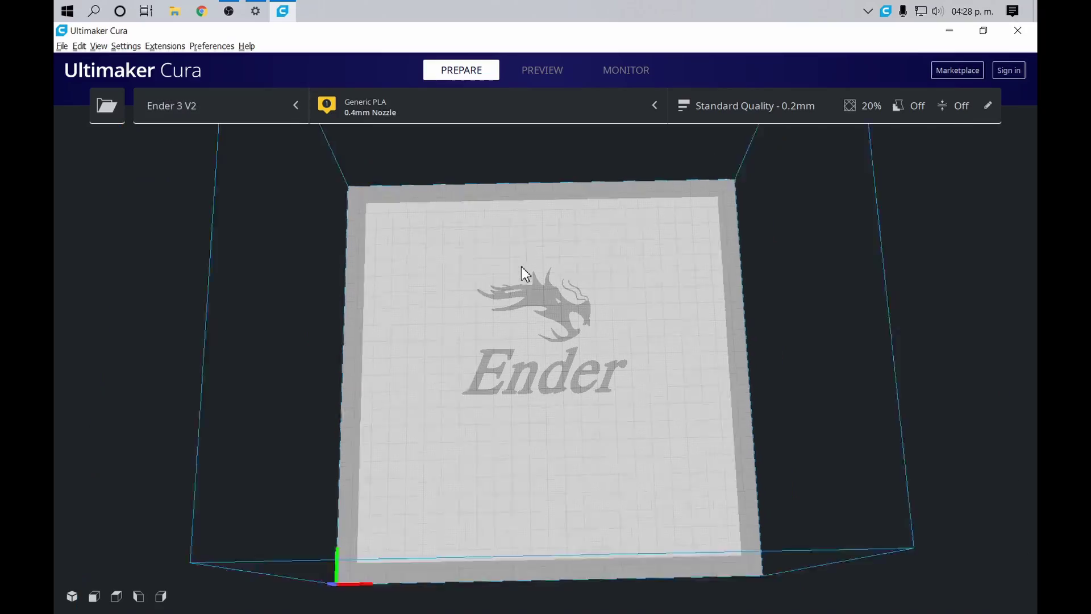